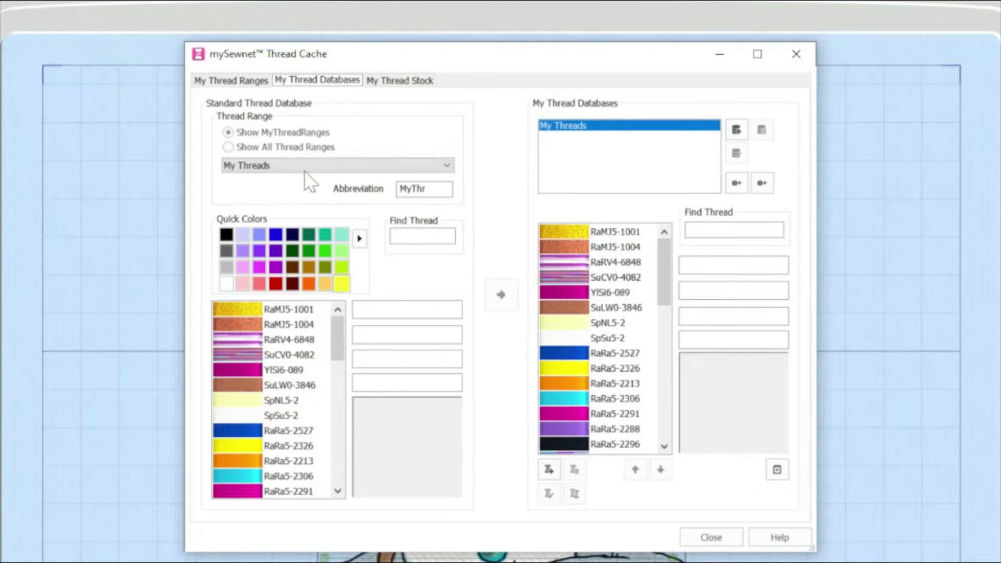
Show the Madeira Rayon 40 range in the standard thread database and look through its threads to the end
click(445, 163)
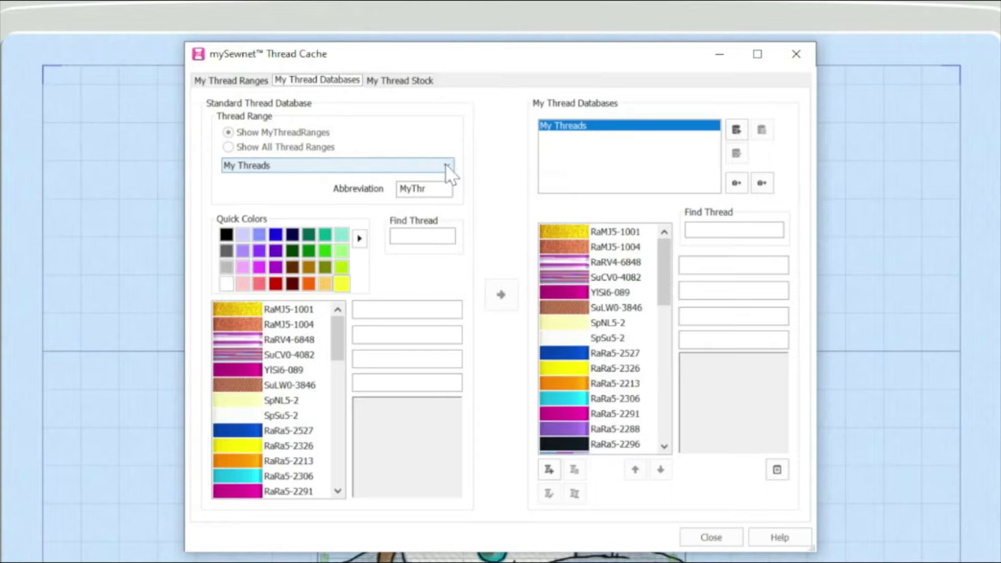
click(446, 165)
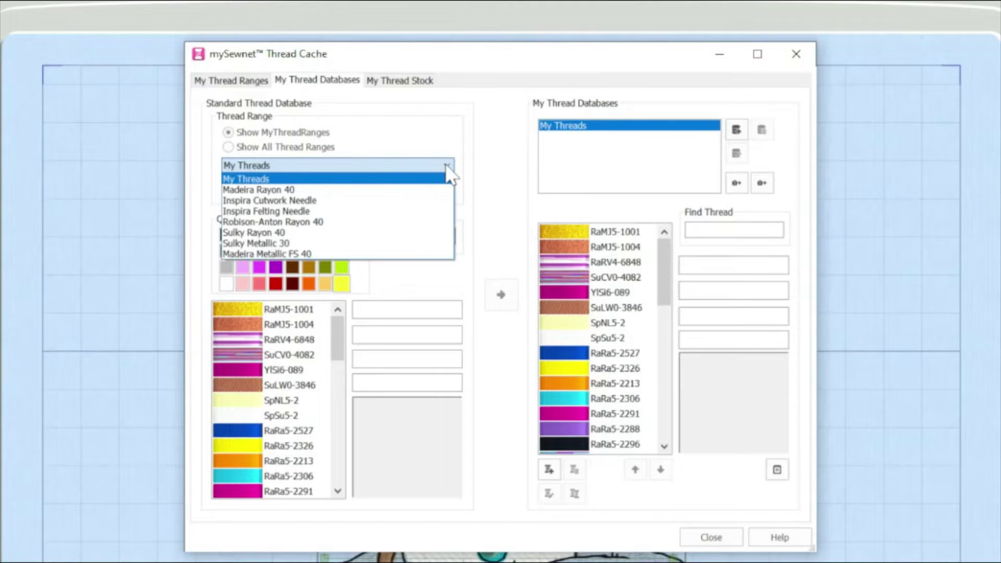
click(448, 191)
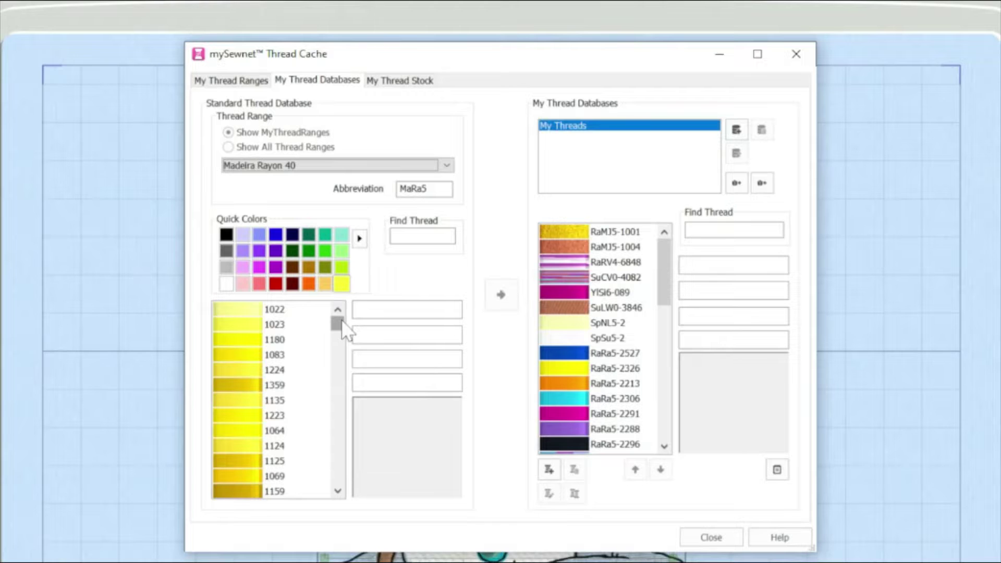
drag(343, 323, 339, 482)
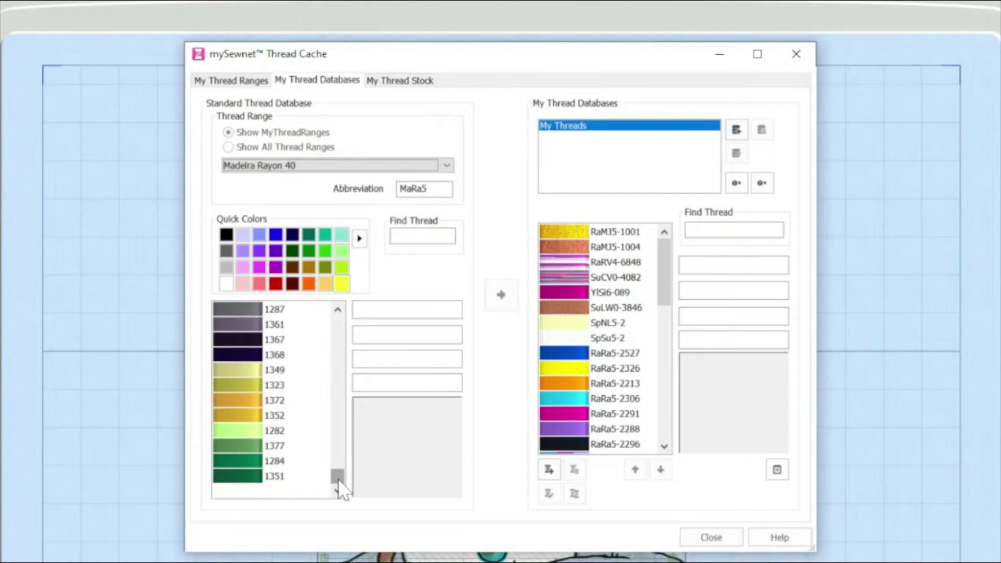
Search the Madeira Rayon 40 range for thread number 1061
click(276, 148)
click(276, 149)
click(275, 148)
click(447, 166)
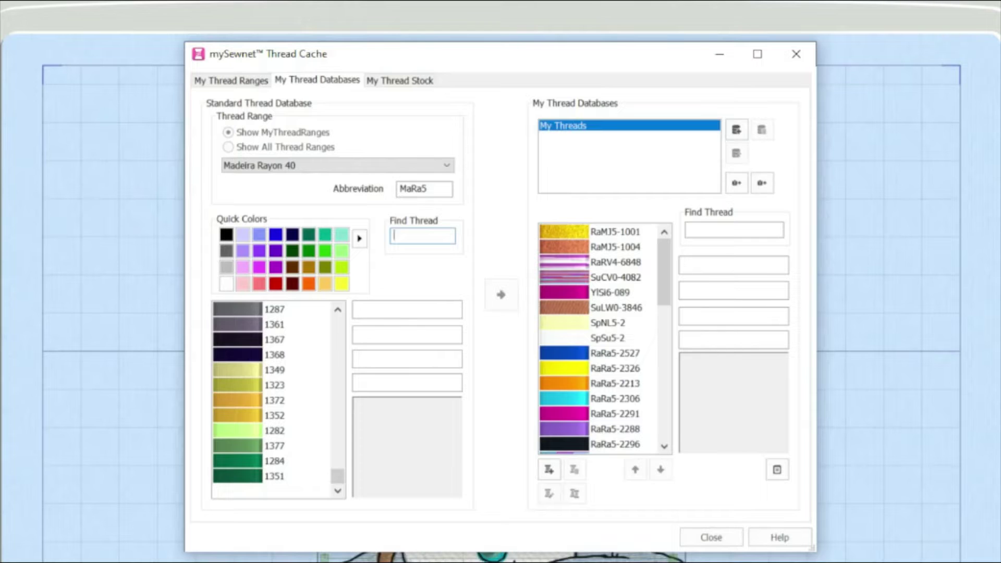
text(10)
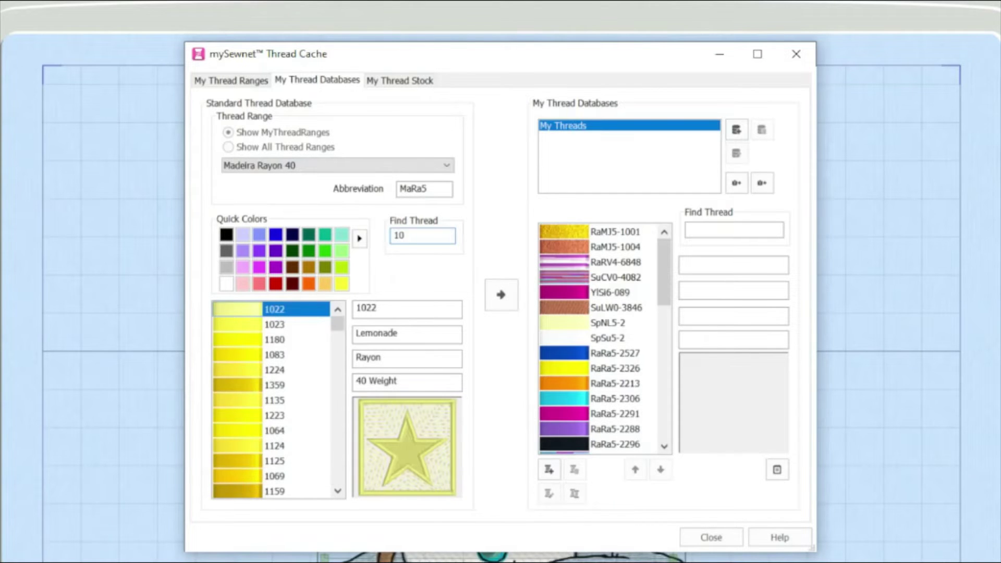
text(61)
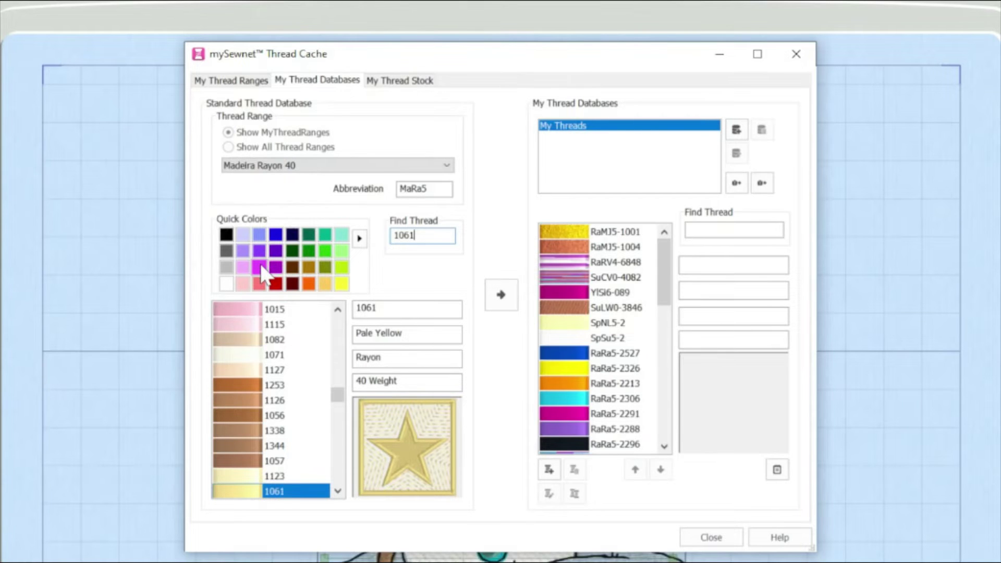
Find the Madeira Rayon 40 thread matching the bright magenta quick color and examine the neighbouring shades
click(259, 268)
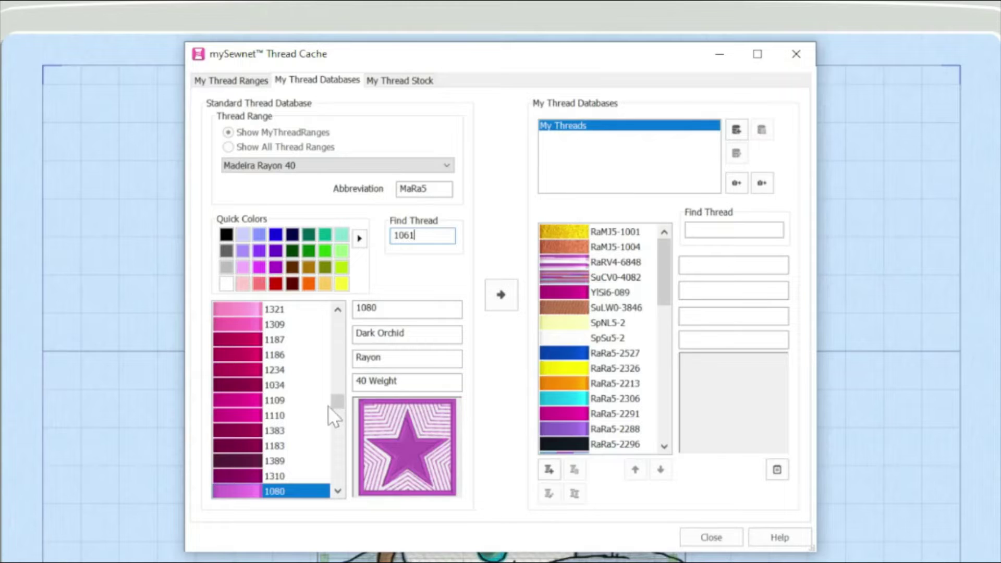
click(337, 491)
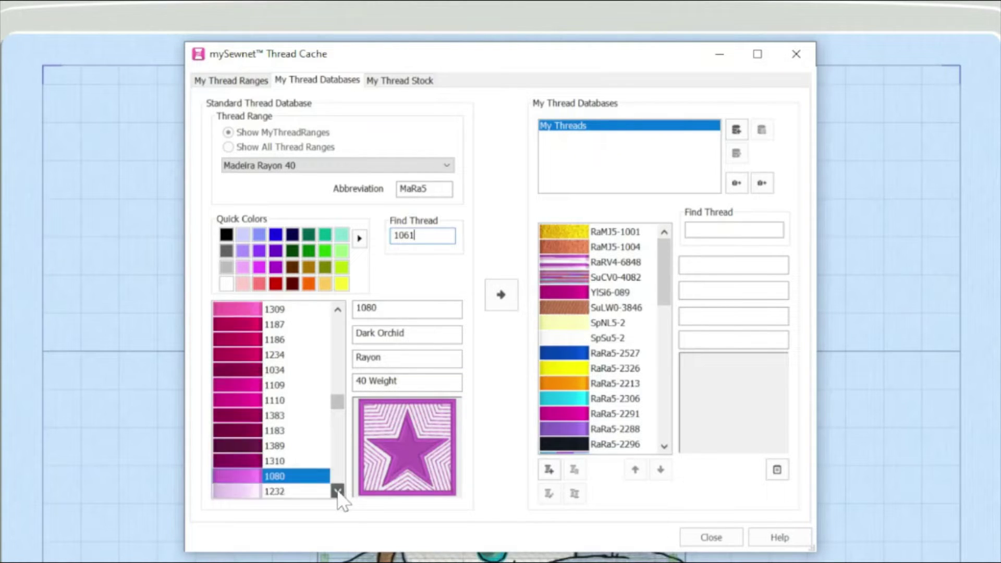
click(337, 491)
click(338, 491)
click(337, 491)
click(337, 491)
click(337, 491)
click(337, 491)
click(337, 491)
click(338, 491)
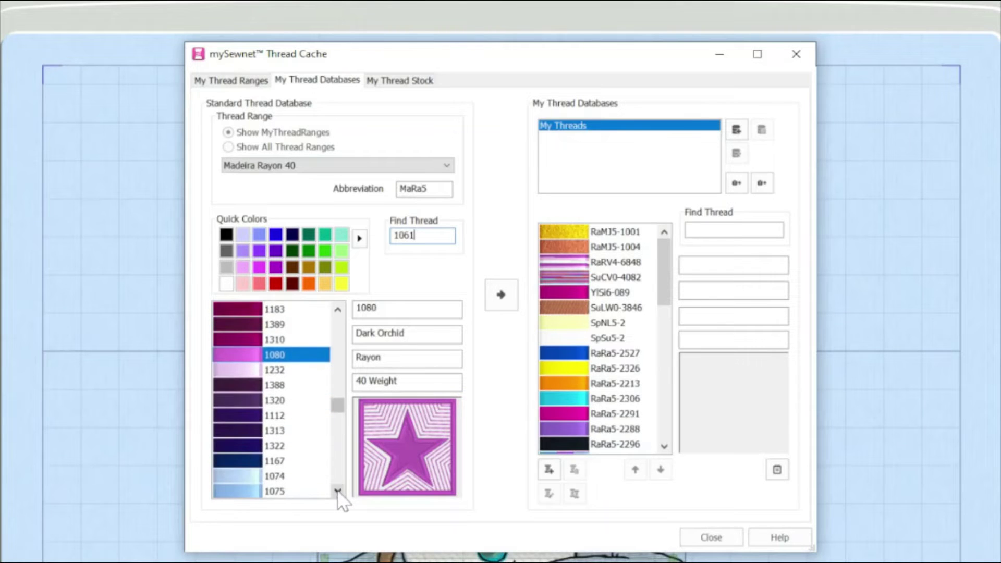
click(337, 309)
click(337, 309)
click(337, 309)
click(337, 309)
click(337, 311)
click(338, 312)
click(338, 312)
click(338, 311)
click(338, 310)
click(338, 311)
click(337, 311)
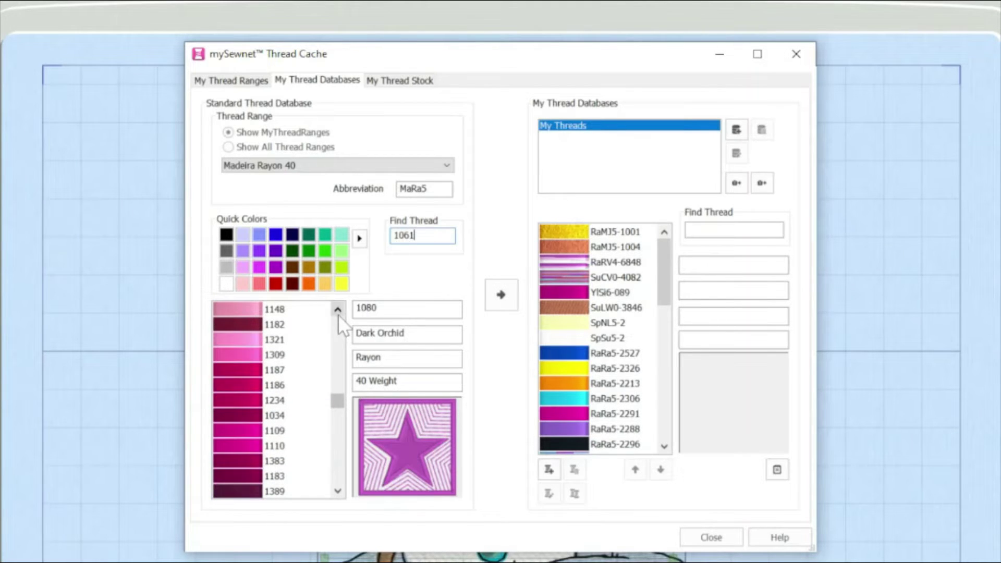
click(338, 491)
click(338, 491)
click(338, 491)
click(337, 491)
click(338, 490)
click(338, 491)
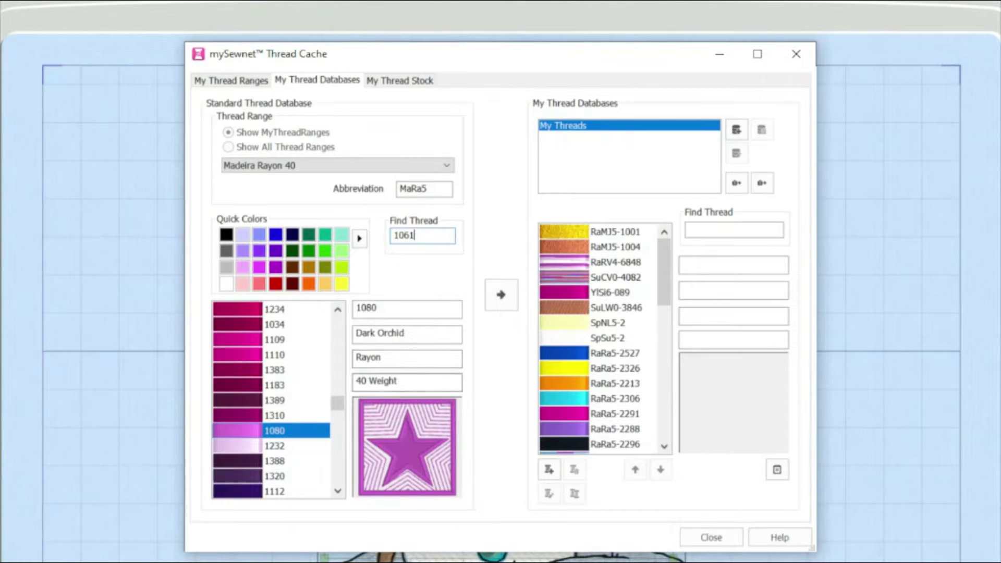
Add the selected thread 1080 Dark Orchid to the My Threads database and check the end of its thread list
click(502, 297)
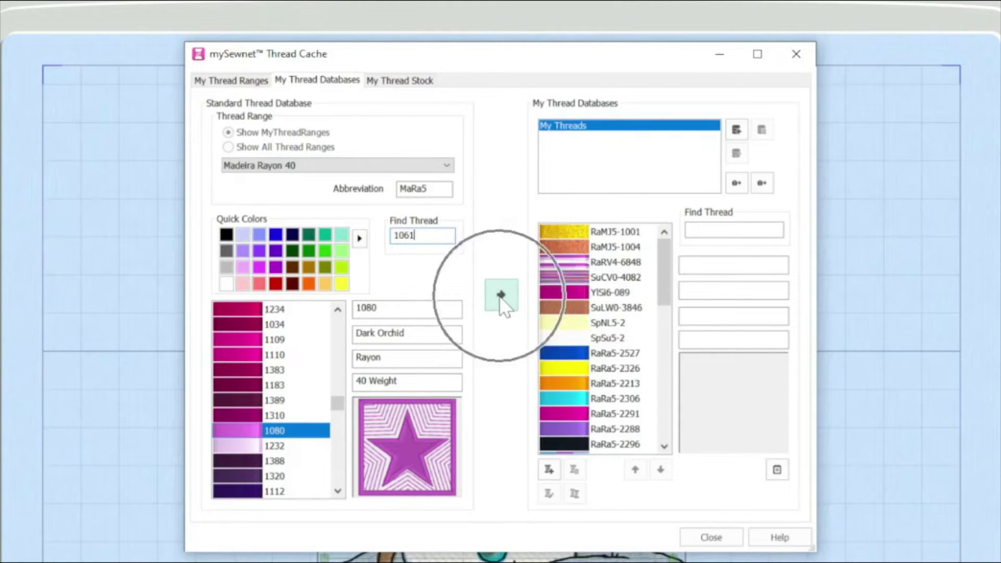
click(501, 299)
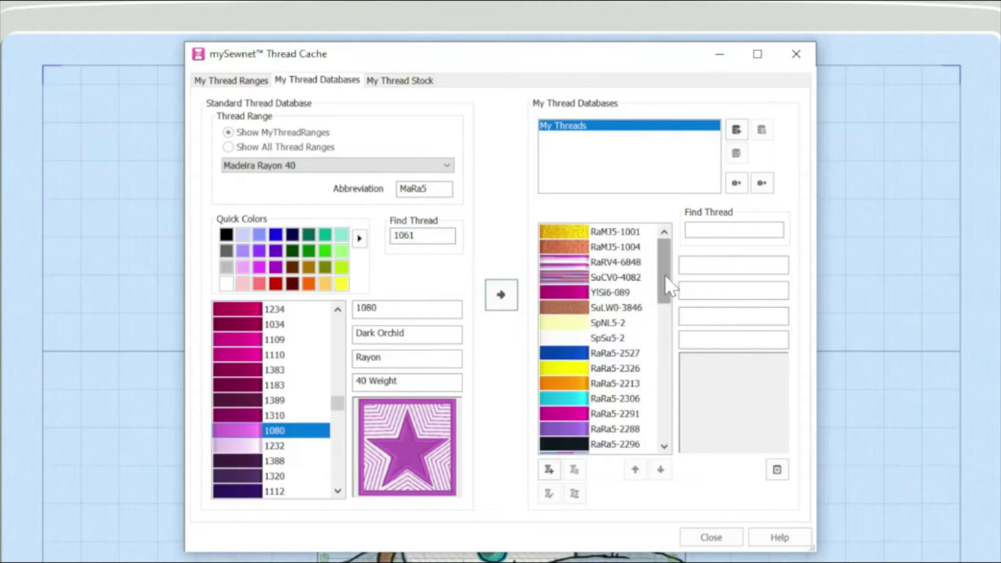
drag(664, 275, 618, 459)
click(580, 441)
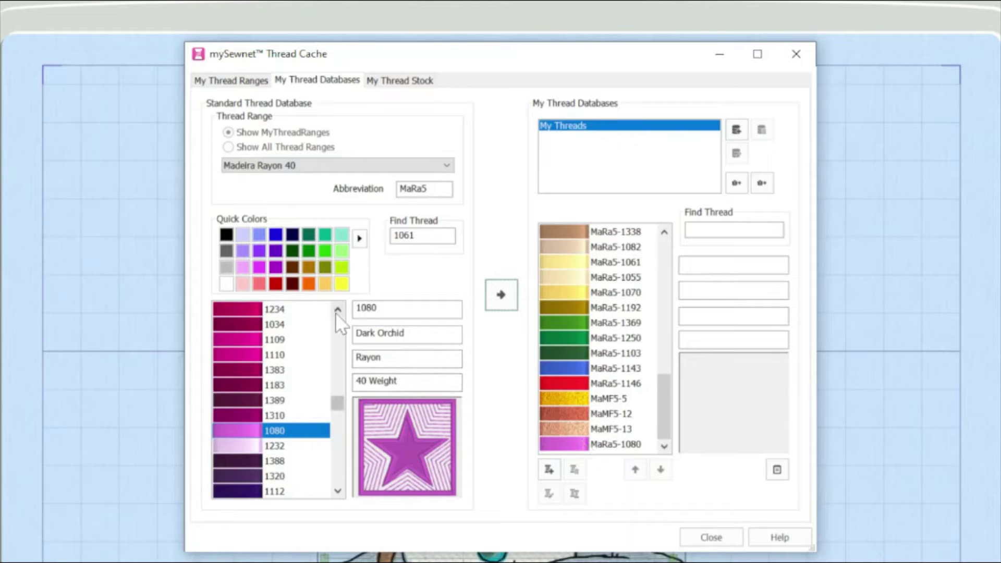
Add the consecutive Madeira Metallic FS 40 threads from 4 through 1 to My Threads, overwriting the existing MaMF5-5
click(448, 167)
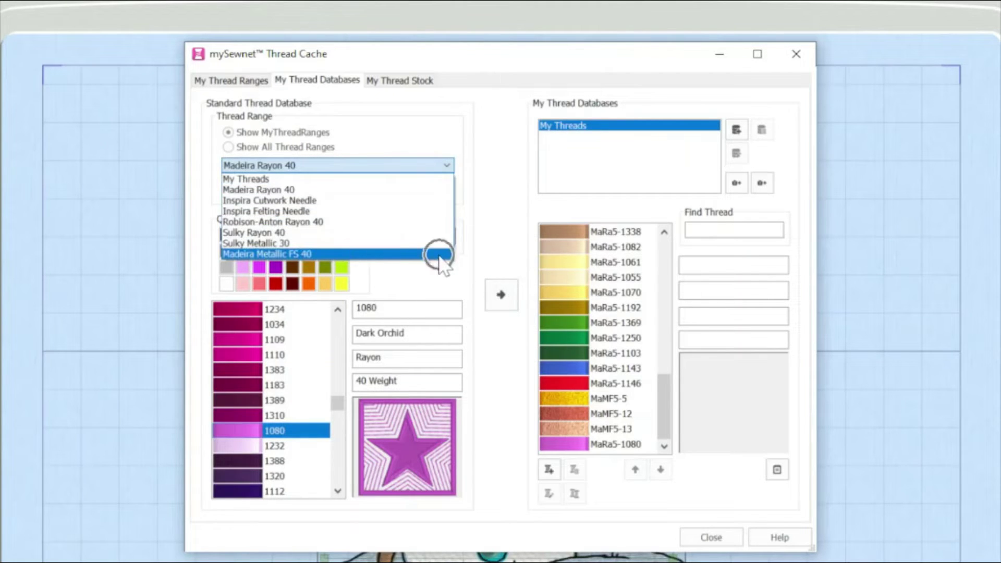
click(440, 255)
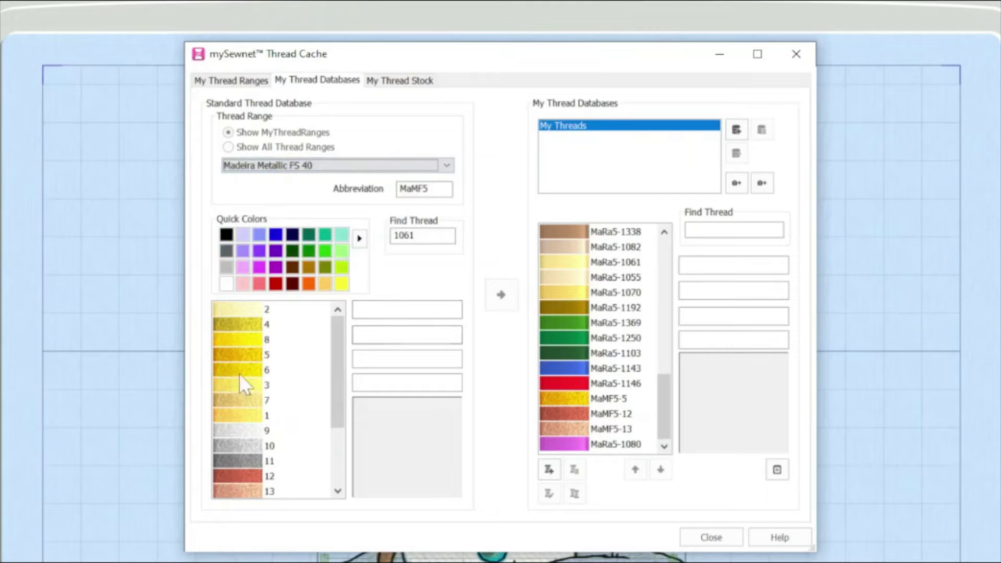
click(240, 326)
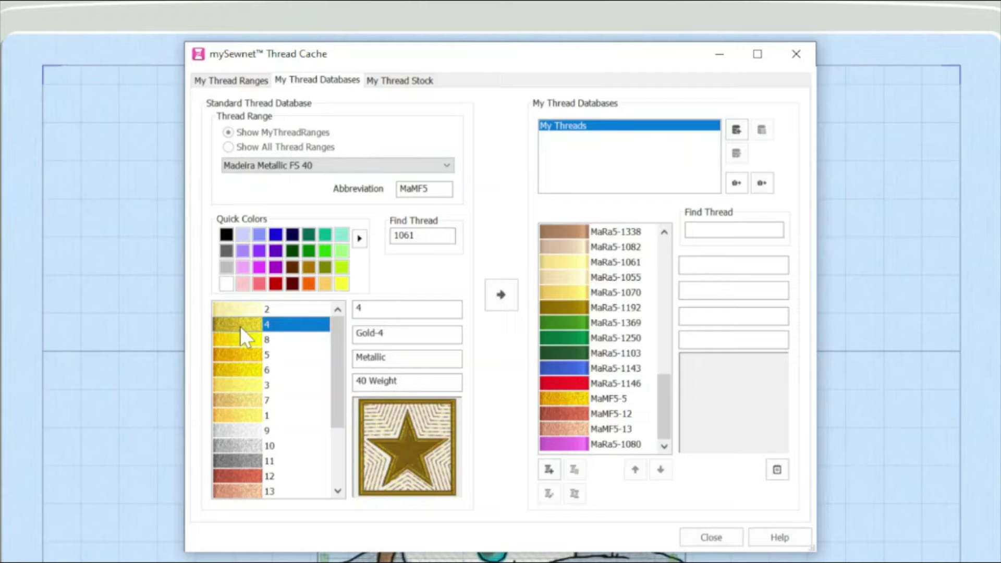
shift+click(239, 414)
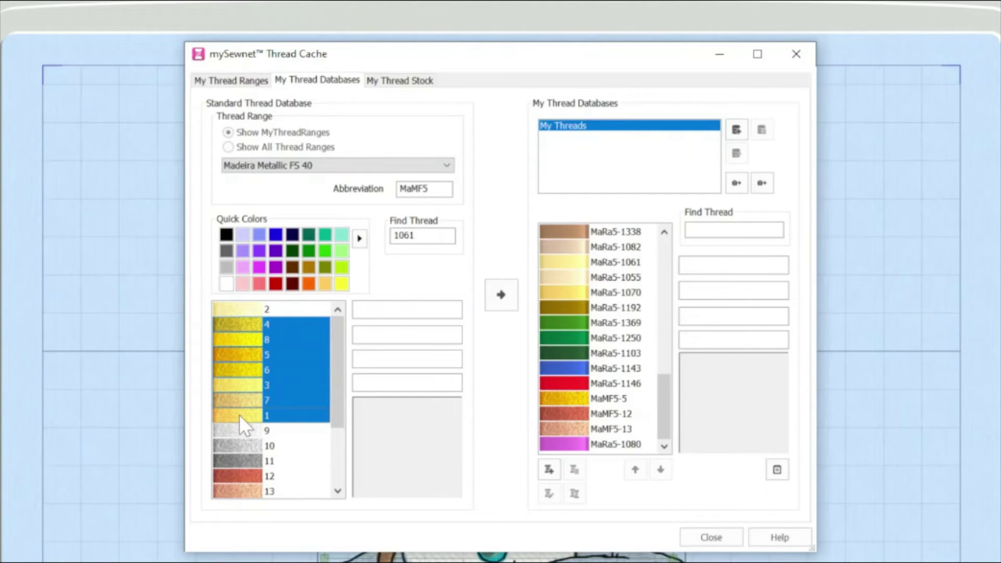
click(500, 296)
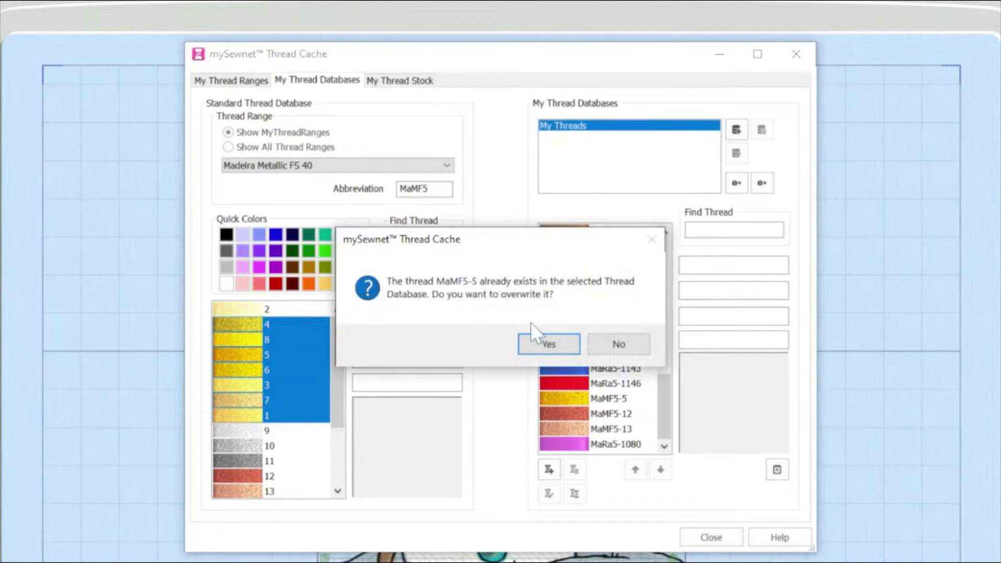
click(543, 342)
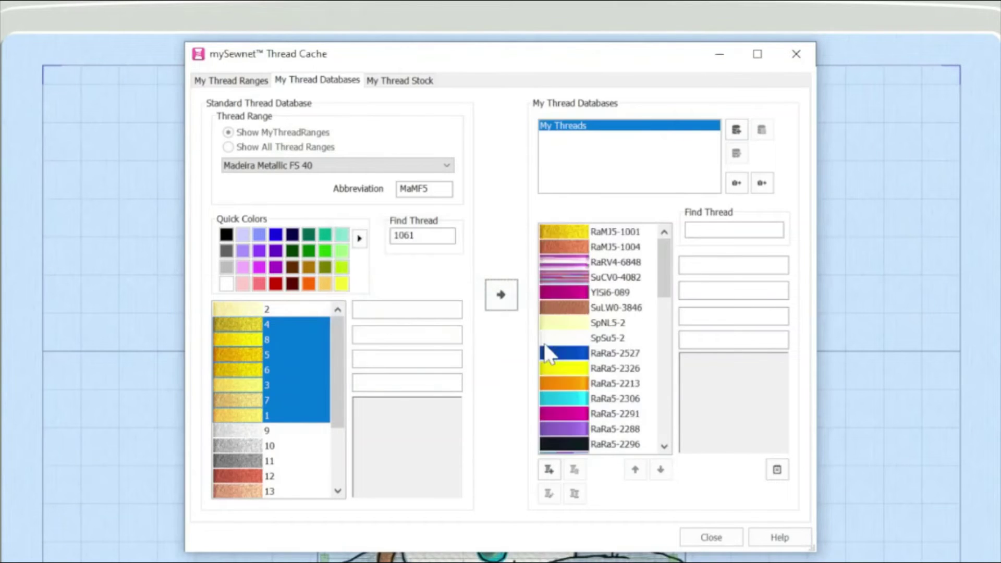
drag(667, 267, 667, 466)
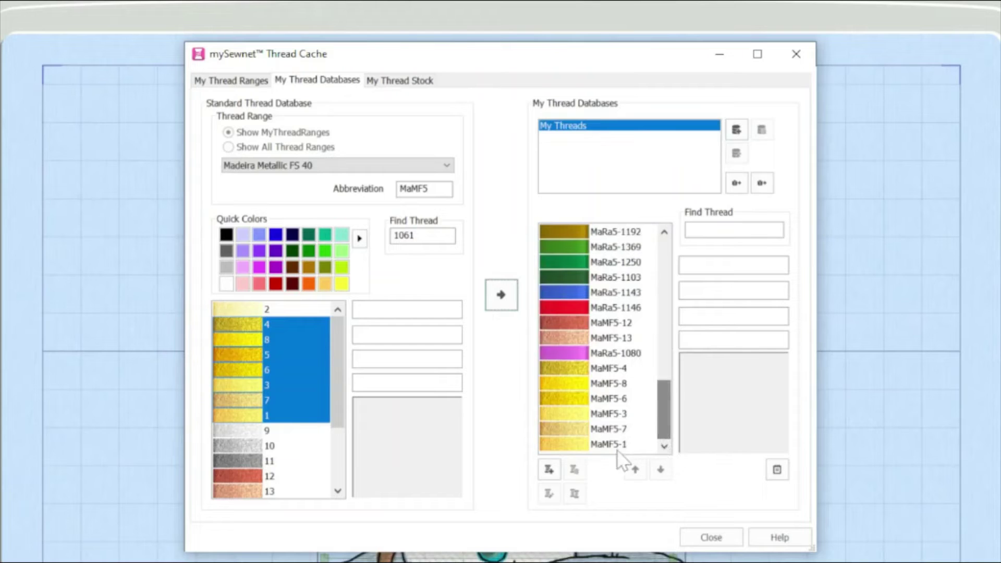
click(580, 425)
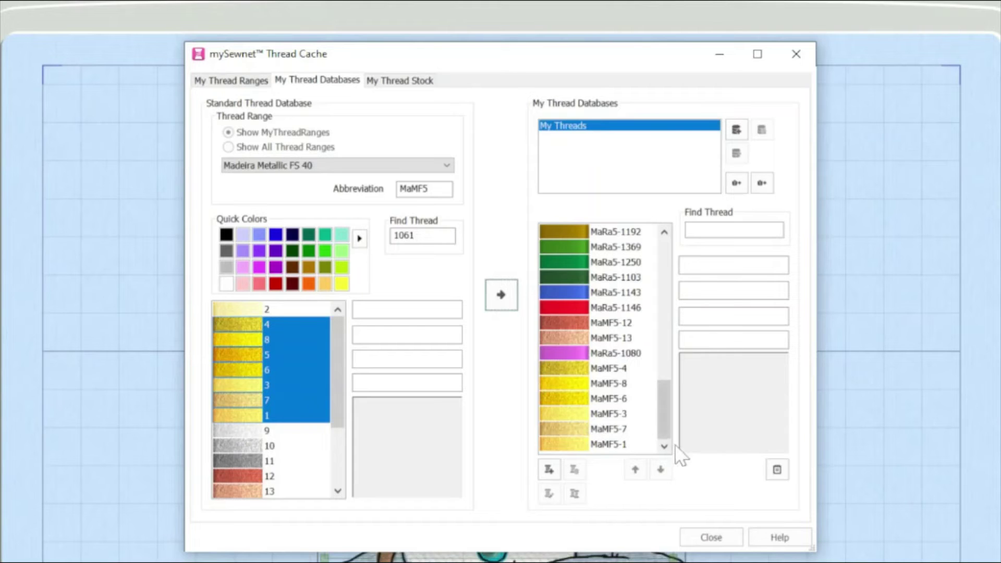
Delete thread RaRV4-6848 (3CC Purple) from the My Threads database
drag(662, 420, 657, 264)
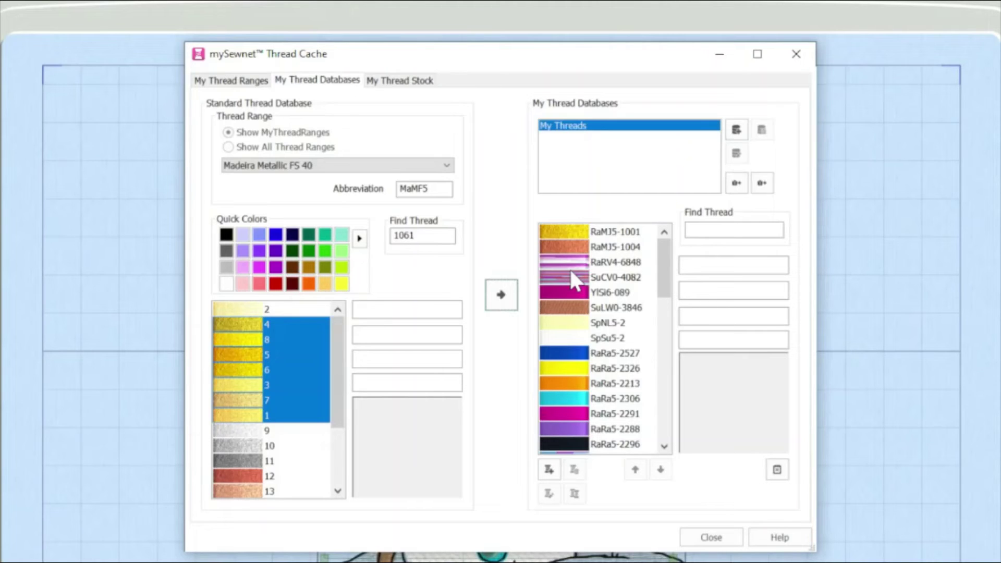
click(591, 264)
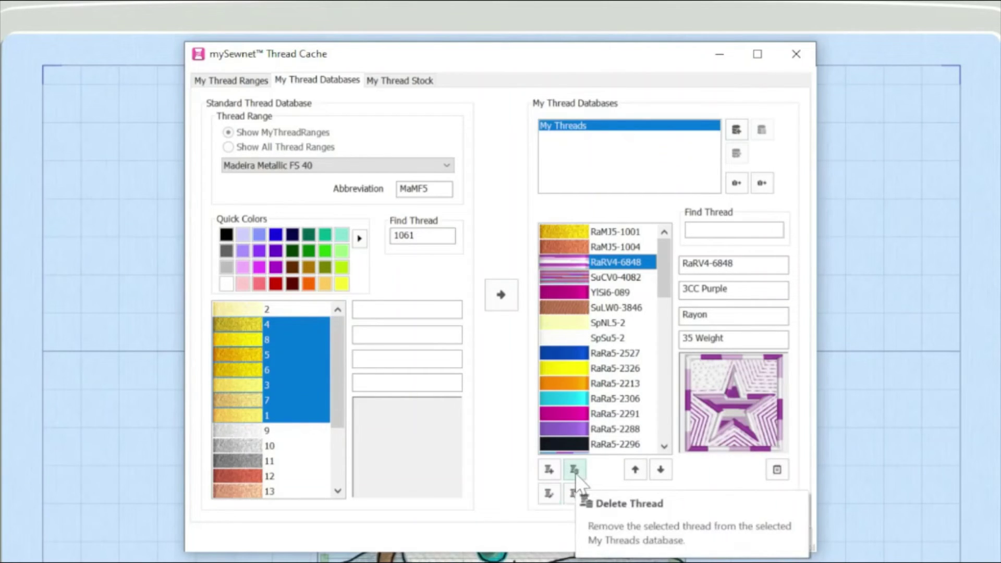
click(574, 471)
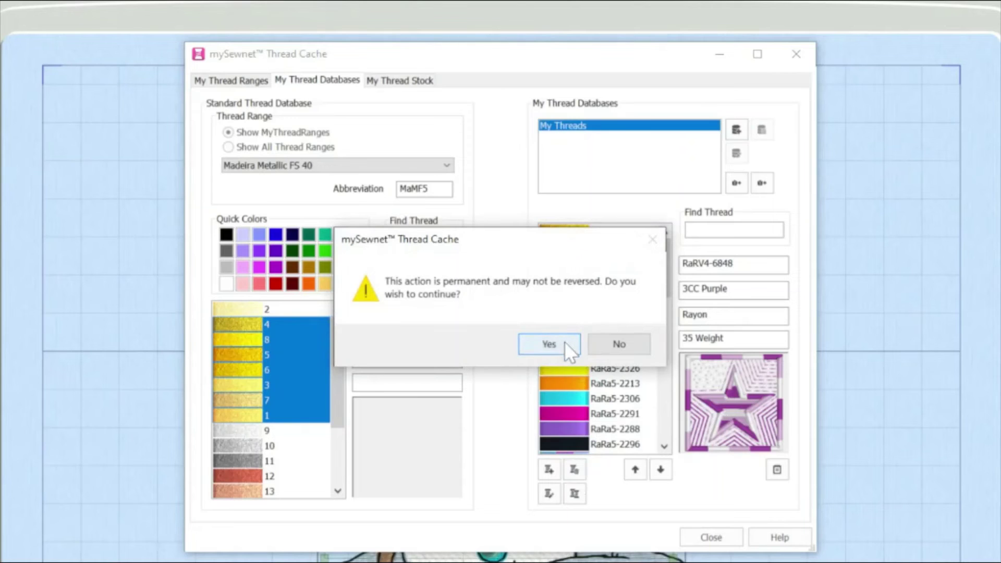
click(564, 342)
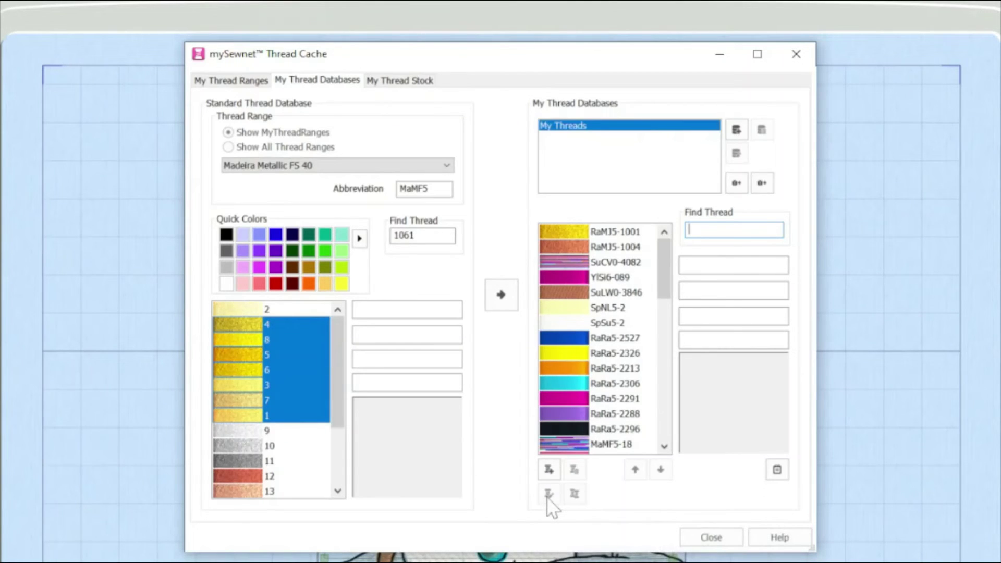
Review the Dark Rose silk thread's editable properties in My Threads and close them without making changes
click(579, 284)
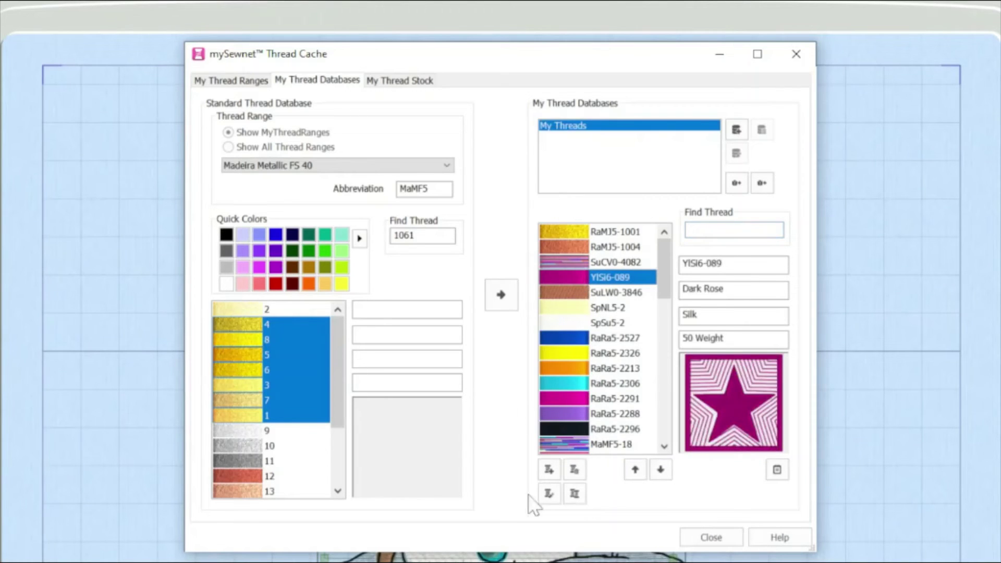
click(548, 494)
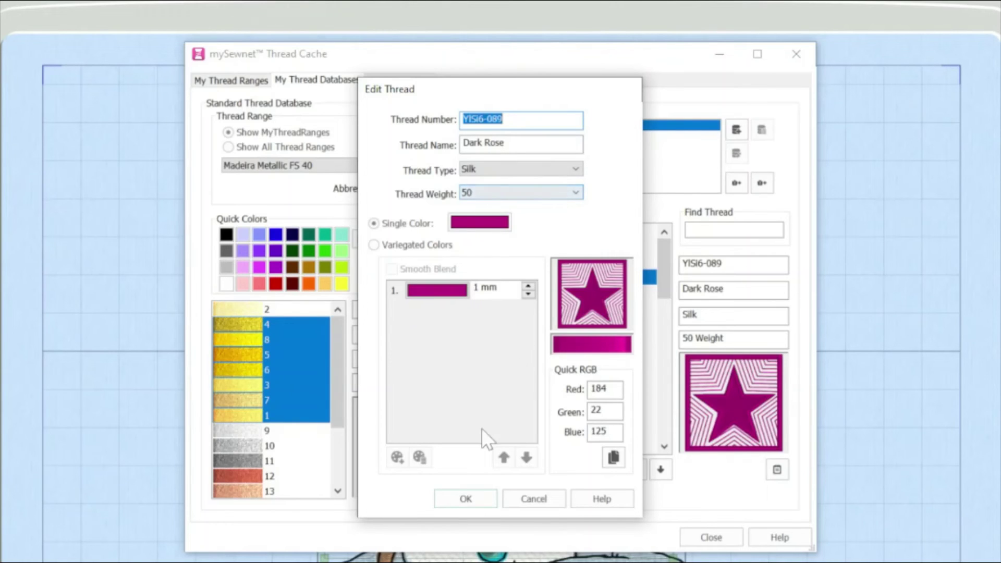
click(528, 494)
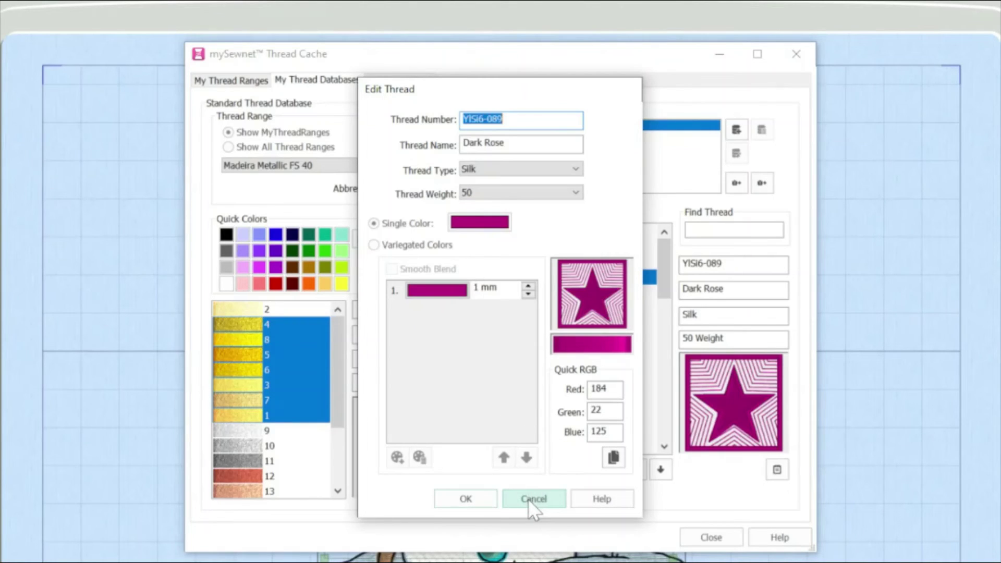
click(529, 499)
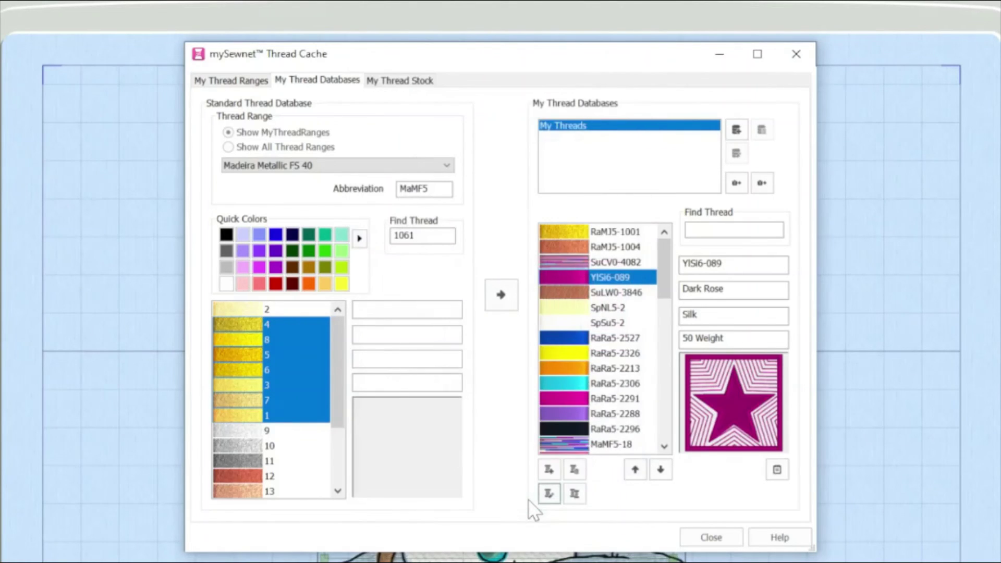
click(575, 495)
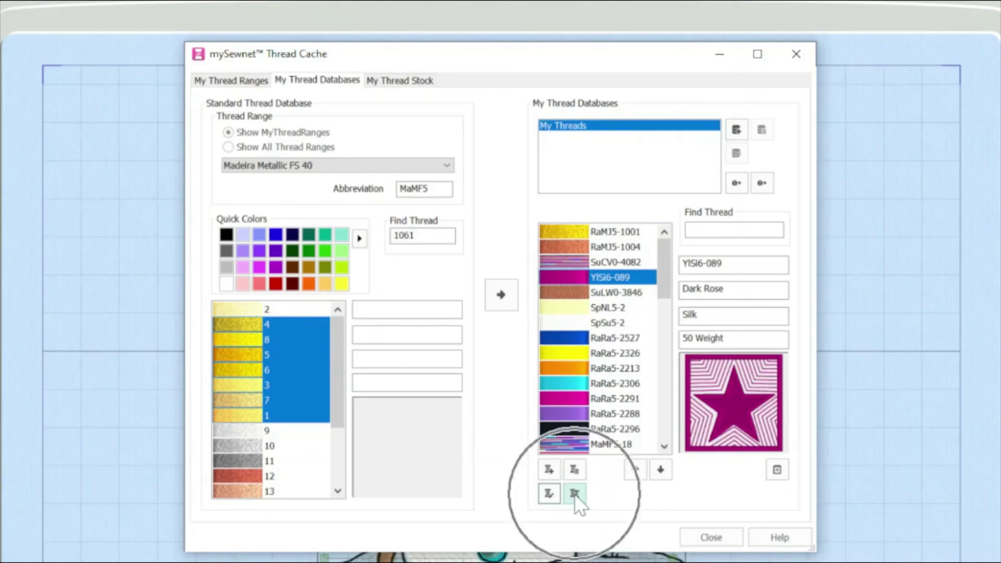
click(575, 494)
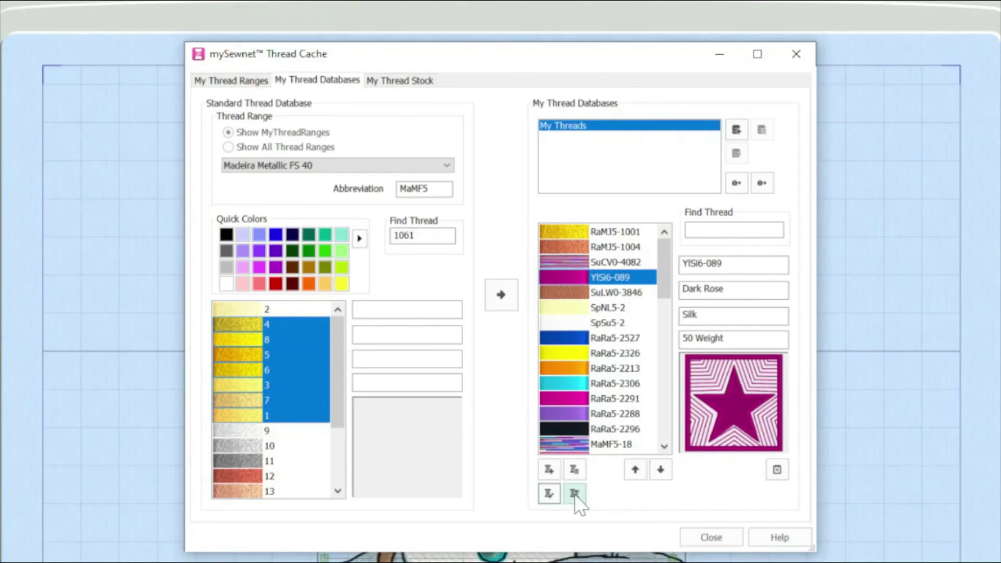